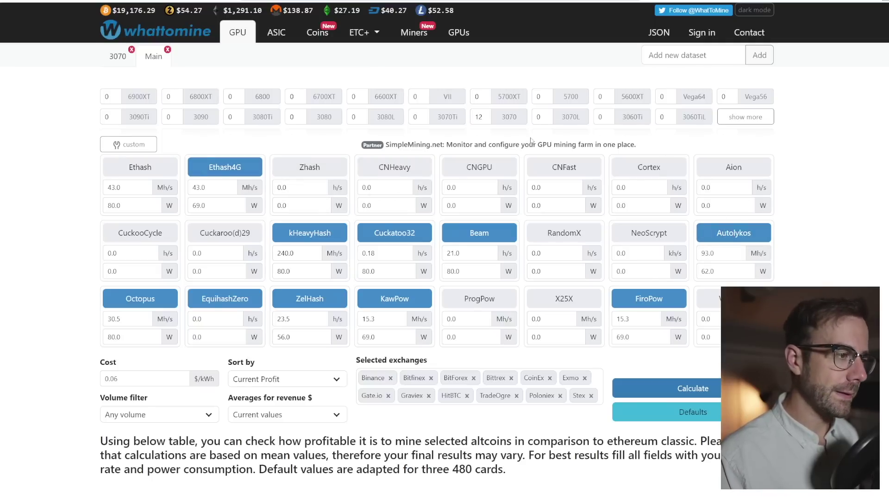
Enable the KawPow algorithm for the twelve RTX 3070 card setup
scroll(28, 257, "down", 2)
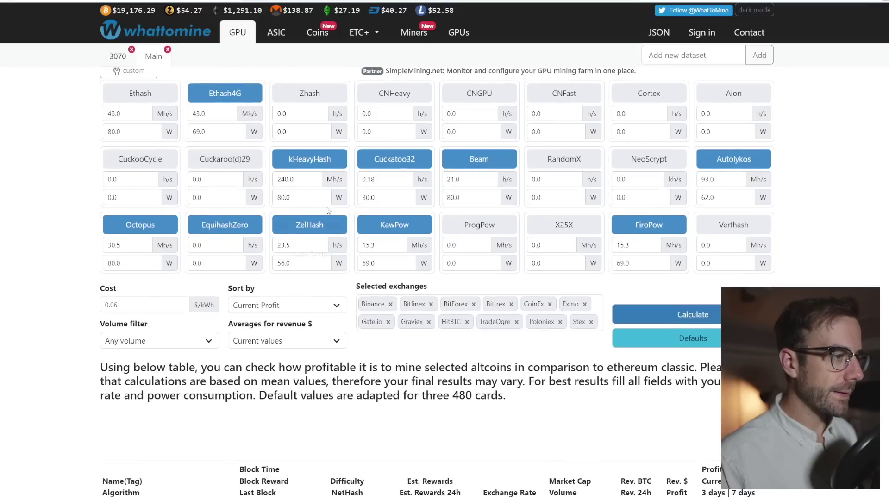
left_click(397, 229)
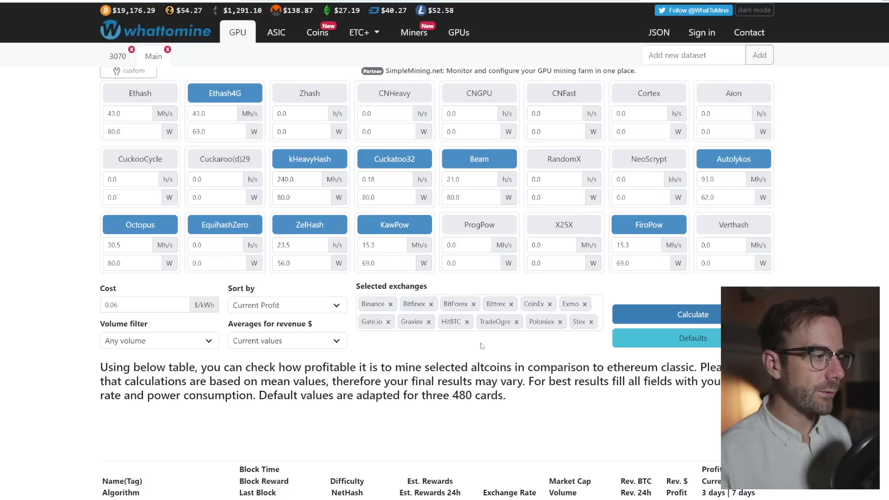
scroll(481, 346, "down", 1)
scroll(482, 346, "up", 2)
Recalculate at 0.06 $/kWh and review the coin ranking topped by Neoxa
left_click(655, 351)
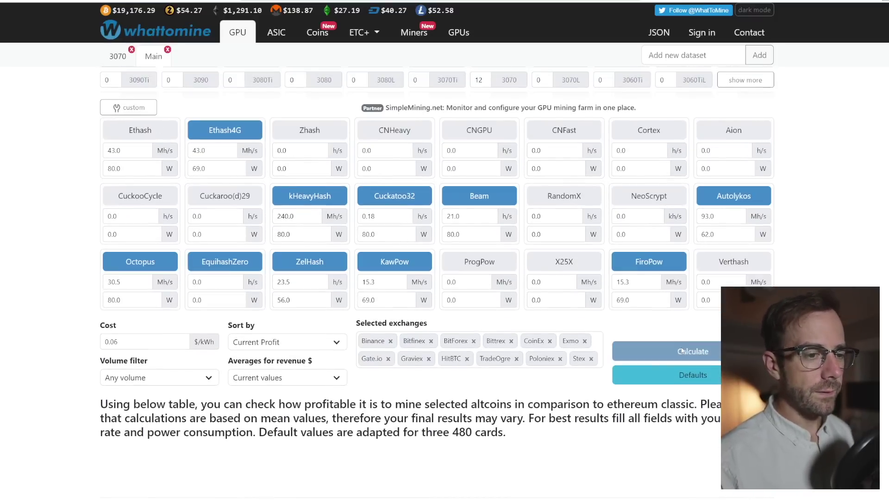
scroll(203, 307, "down", 5)
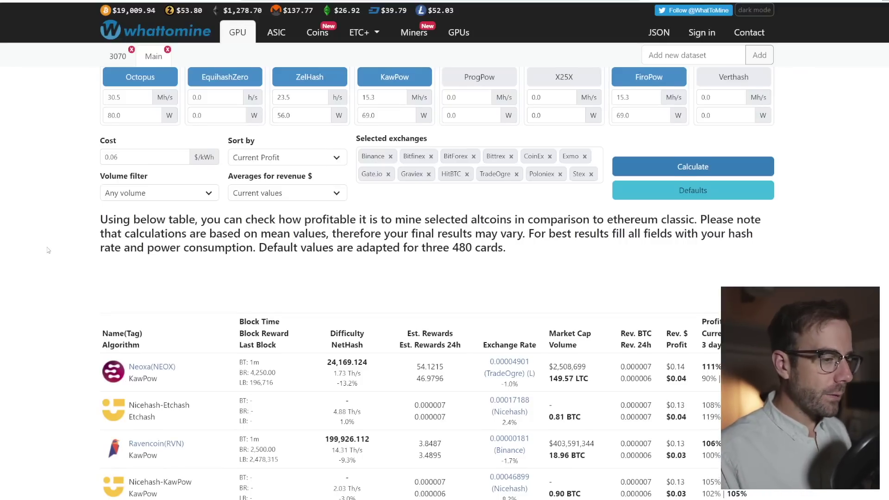
scroll(49, 250, "down", 5)
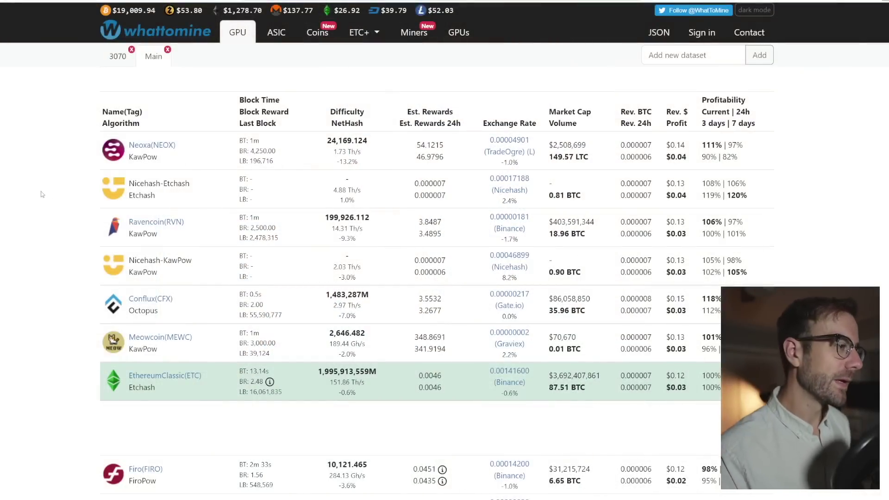
scroll(41, 194, "up", 2)
scroll(45, 193, "down", 2)
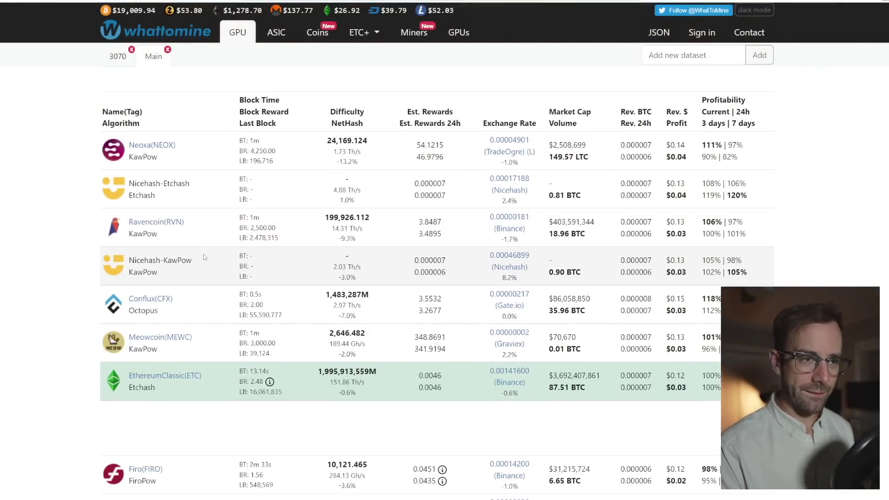
scroll(152, 276, "up", 6)
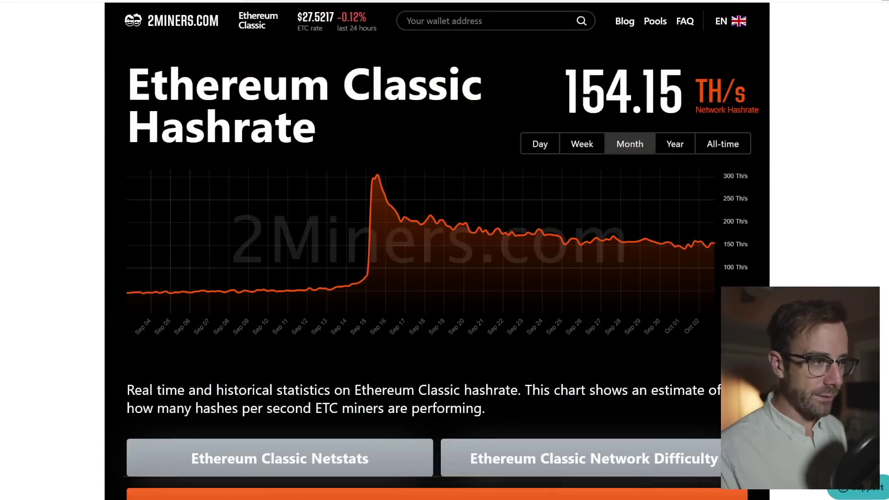
Open the Ethereum Classic Network Difficulty chart from the 2Miners ETC hashrate page
mouse_move(380, 181)
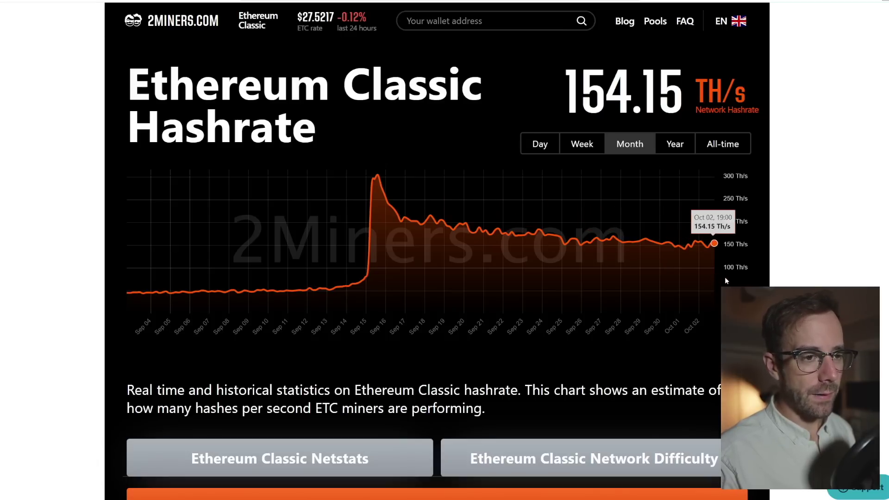
scroll(435, 250, "down", 3)
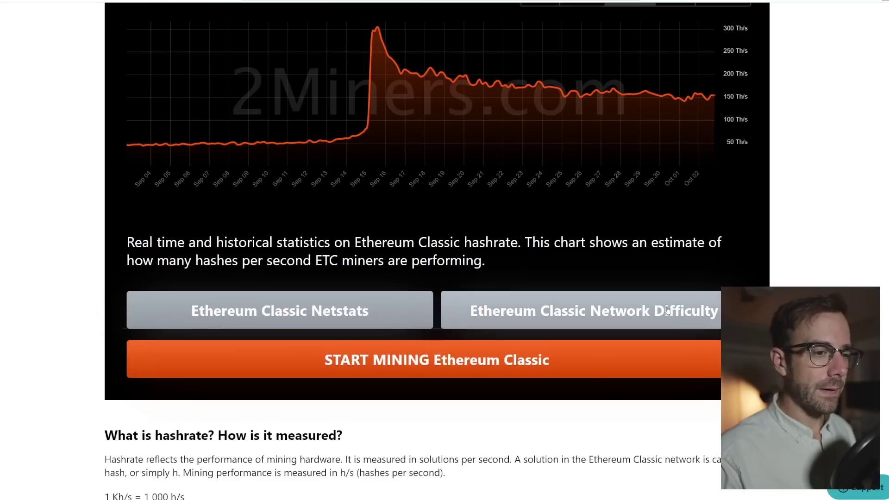
left_click(476, 324)
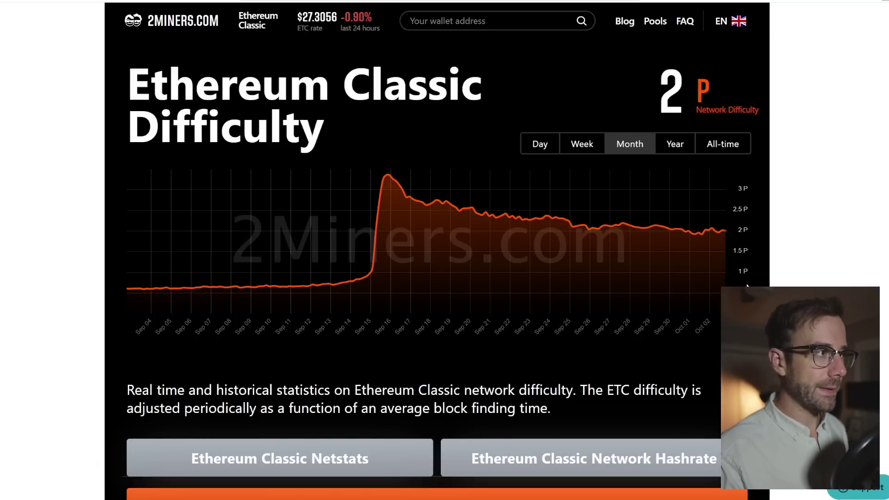
Recalculate ETC earnings for 550 Mh/s at 250 W and $0.13/kWh, checking the daily reward
key("ctrl+Tab")
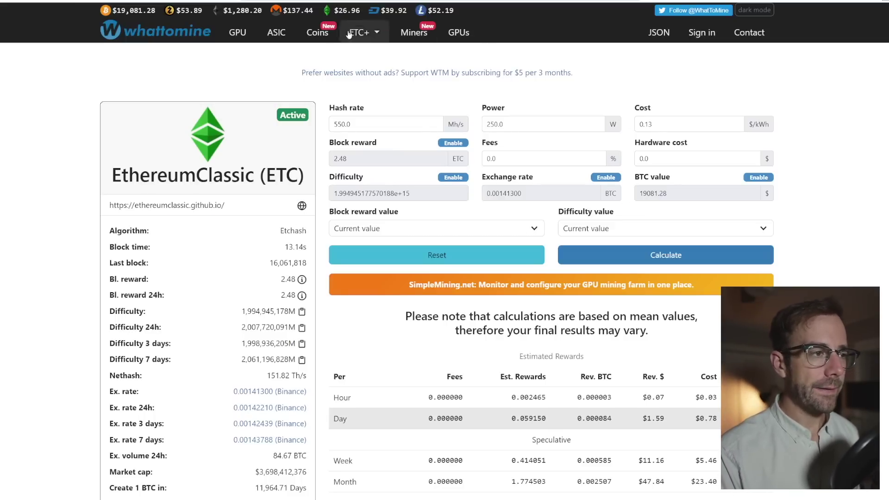
left_click(602, 255)
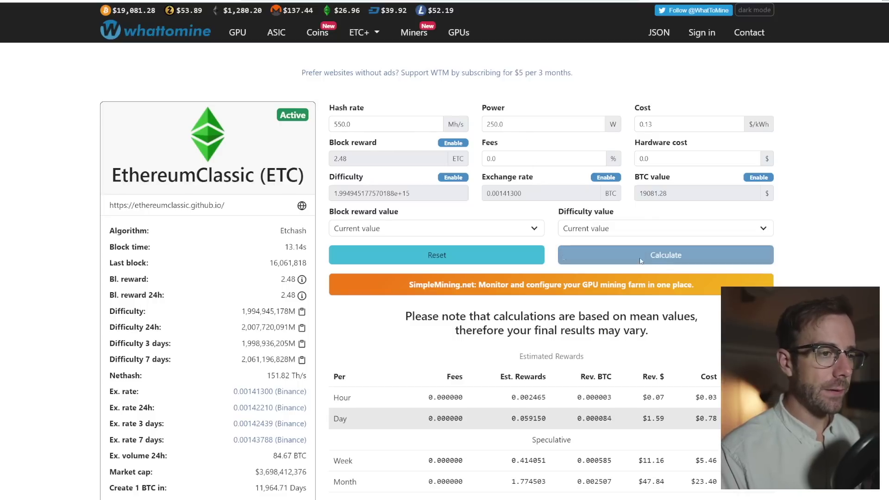
scroll(625, 246, "down", 2)
scroll(625, 245, "down", 3)
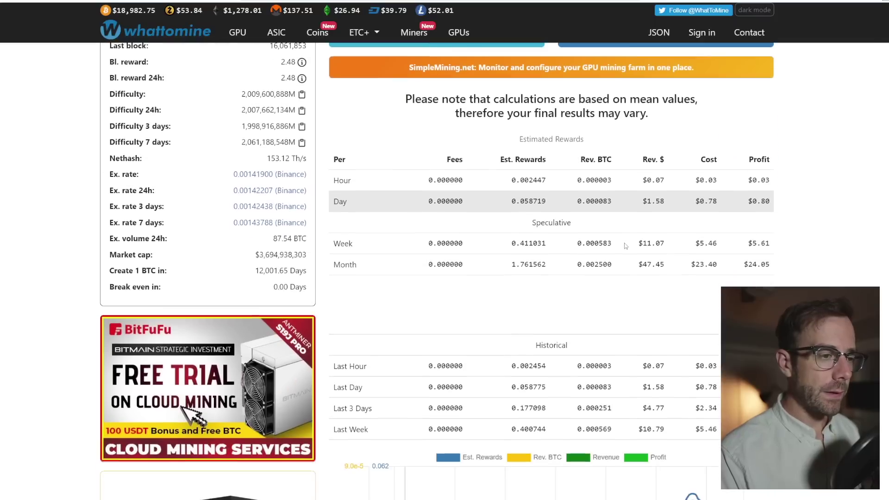
mouse_move(511, 198)
left_mouse_down()
mouse_move(546, 197)
mouse_move(522, 198)
left_mouse_up()
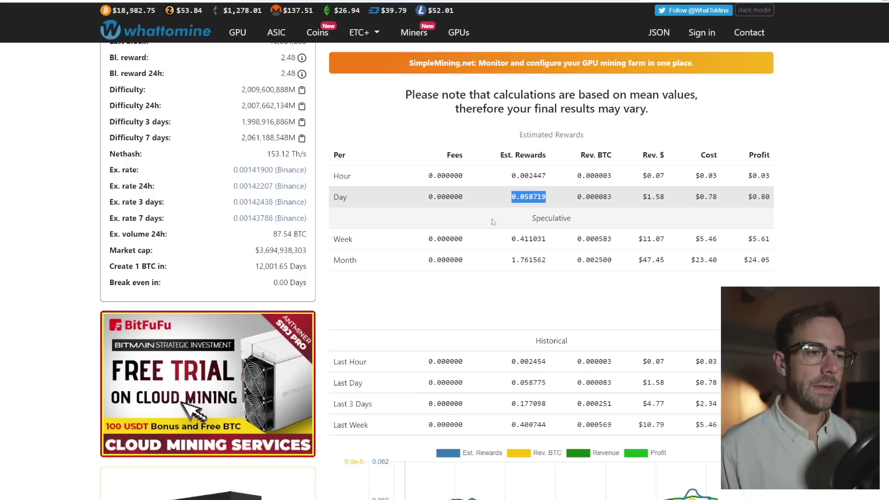
left_click(769, 197)
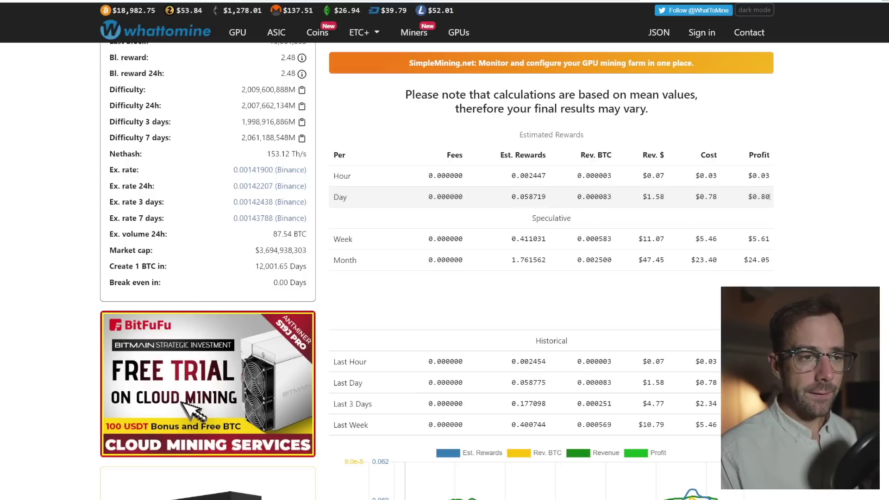
left_click(785, 198)
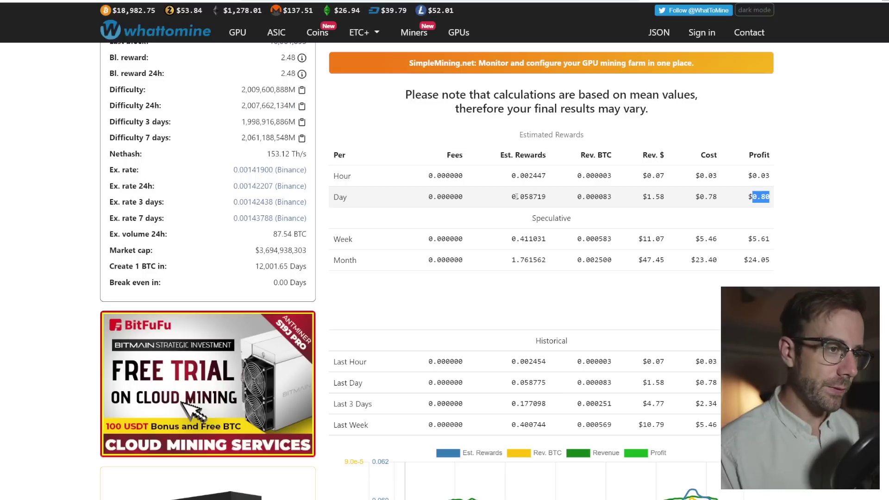
left_click_drag(512, 200, 542, 197)
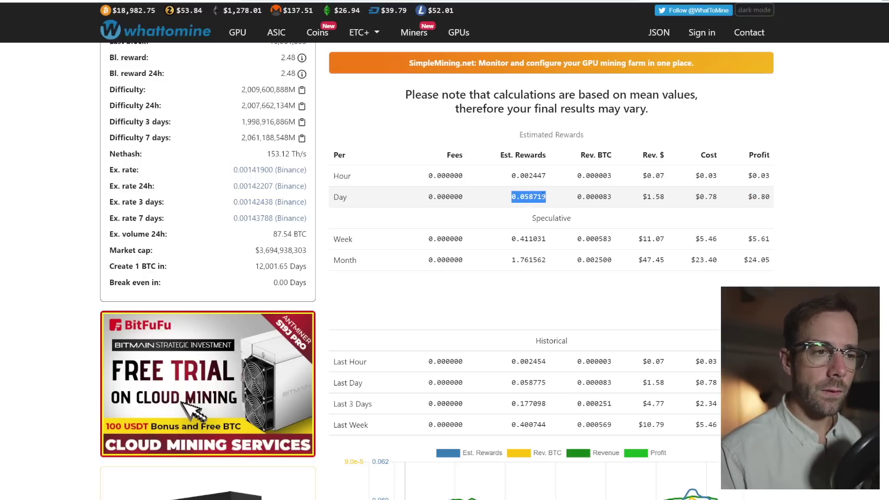
left_click_drag(772, 202, 747, 198)
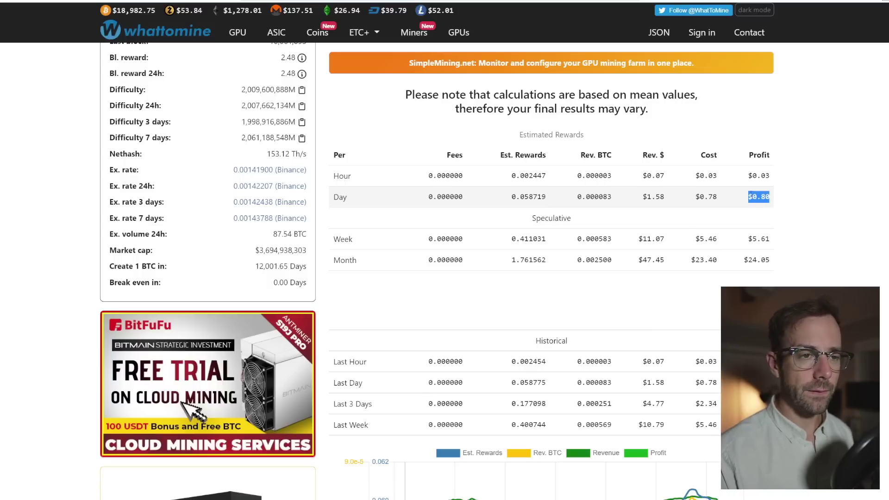
left_click_drag(553, 198, 516, 193)
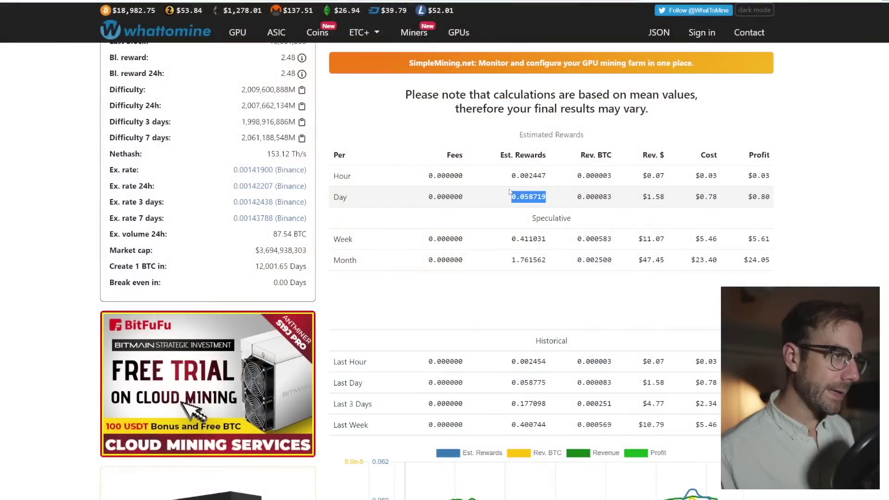
Return to the GPU calculator and recalculate profitability at 0.07 $/kWh
left_click(557, 199)
scroll(510, 232, "up", 5)
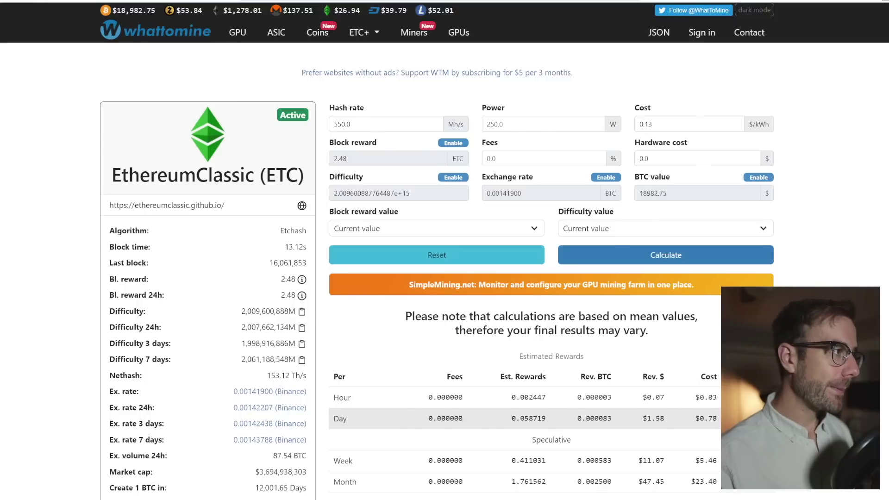
left_click(155, 31)
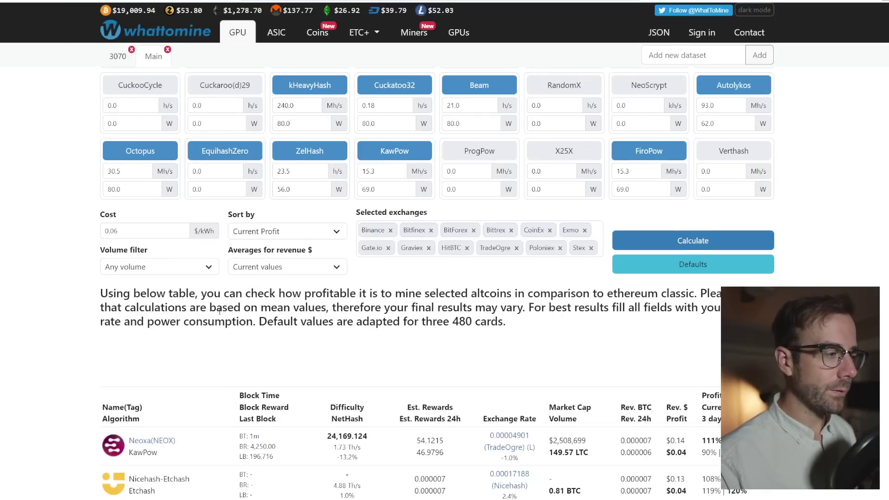
scroll(220, 311, "down", 1)
left_click_drag(114, 195, 122, 194)
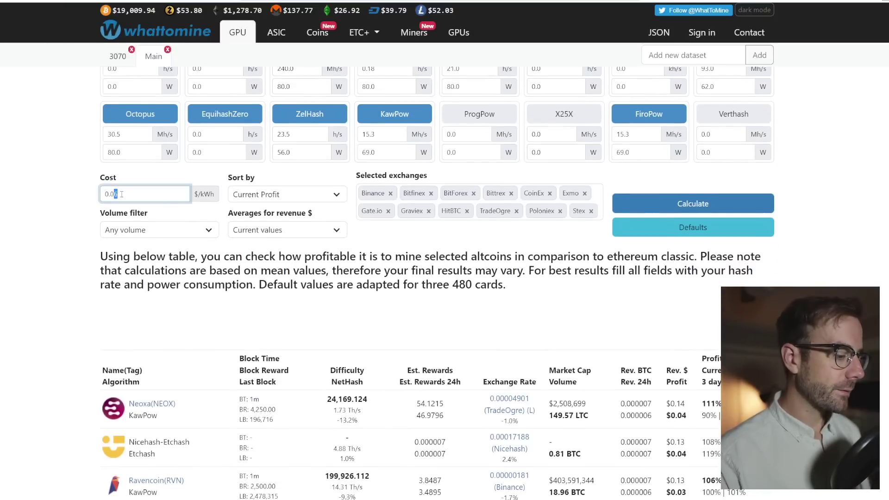
type("7")
left_click(618, 205)
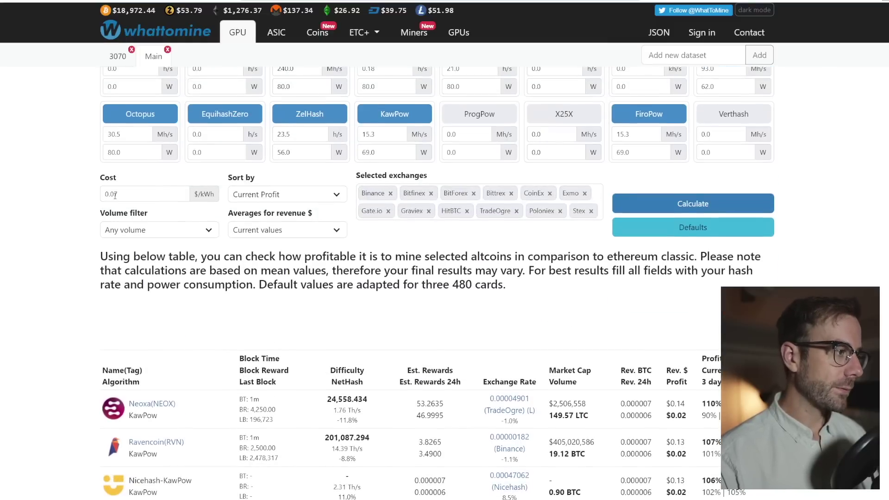
Recalculate the GPU profitability at 0.08, then 0.09 $/kWh
left_click_drag(115, 194, 123, 193)
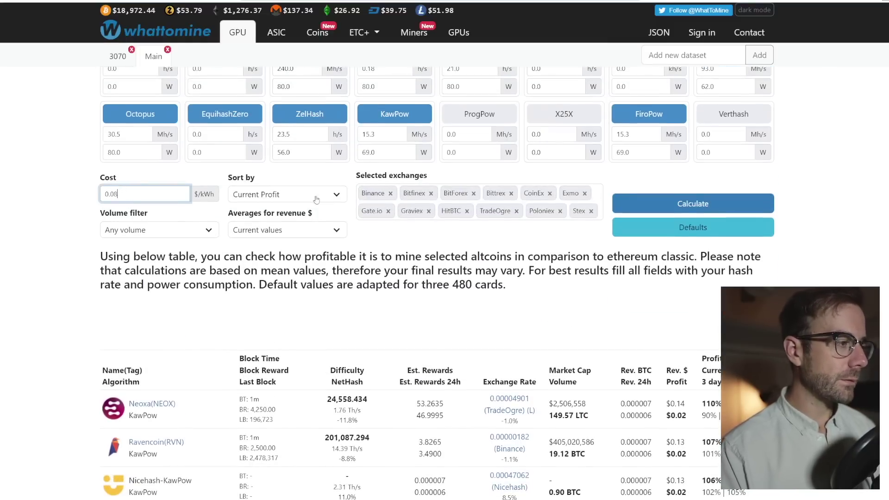
type("8")
left_click(597, 207)
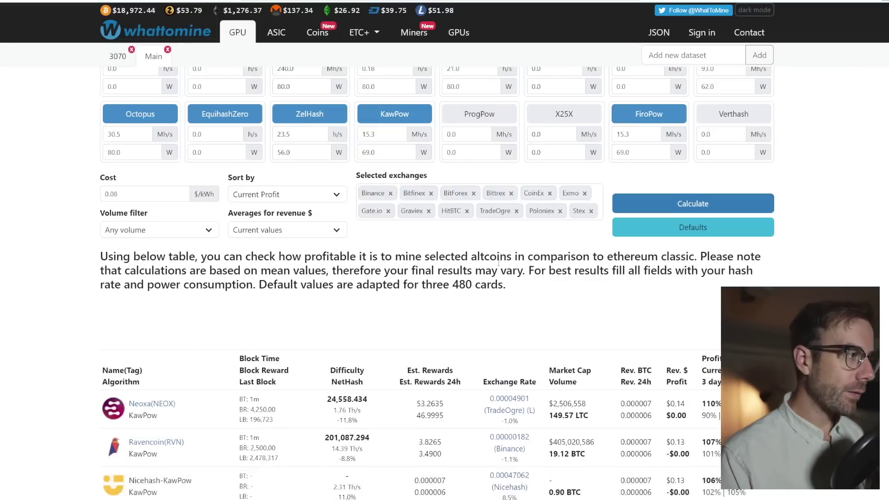
scroll(172, 185, "down", 4)
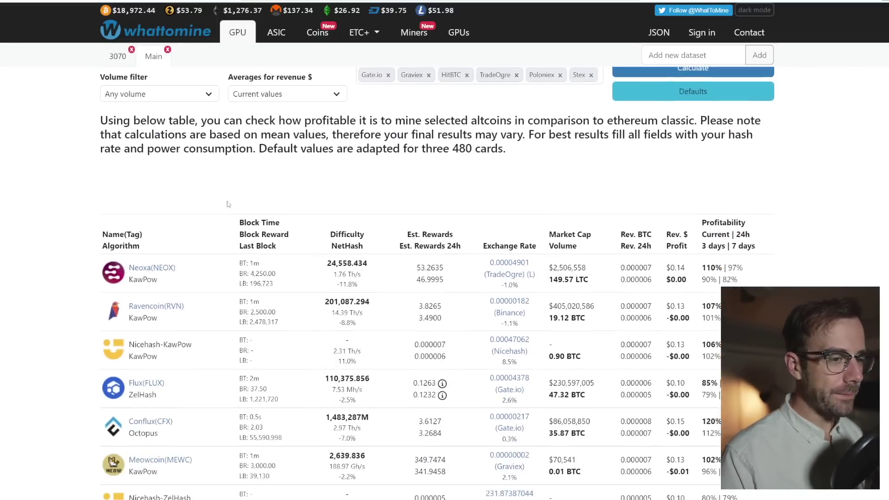
scroll(286, 213, "up", 6)
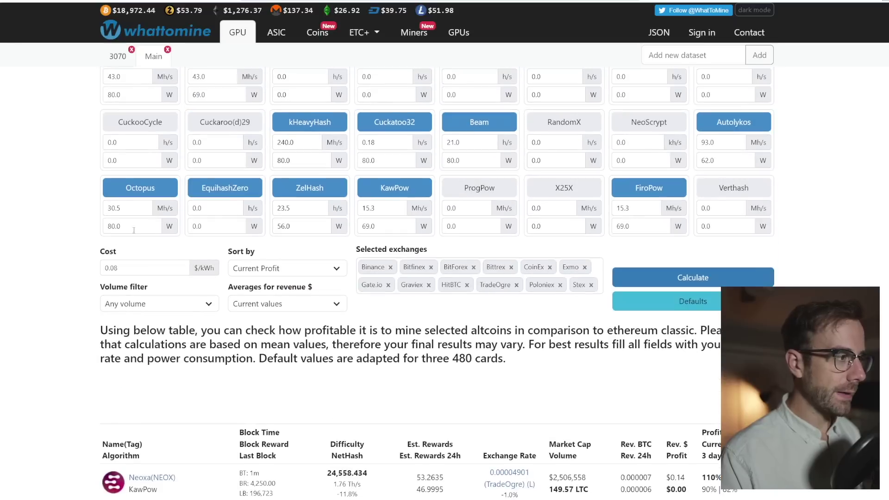
left_click_drag(115, 267, 124, 268)
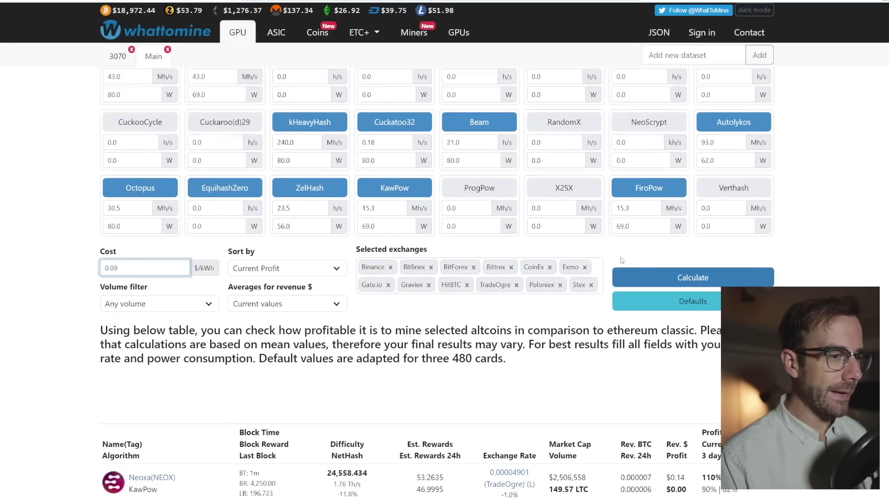
left_click(623, 276)
scroll(596, 262, "down", 7)
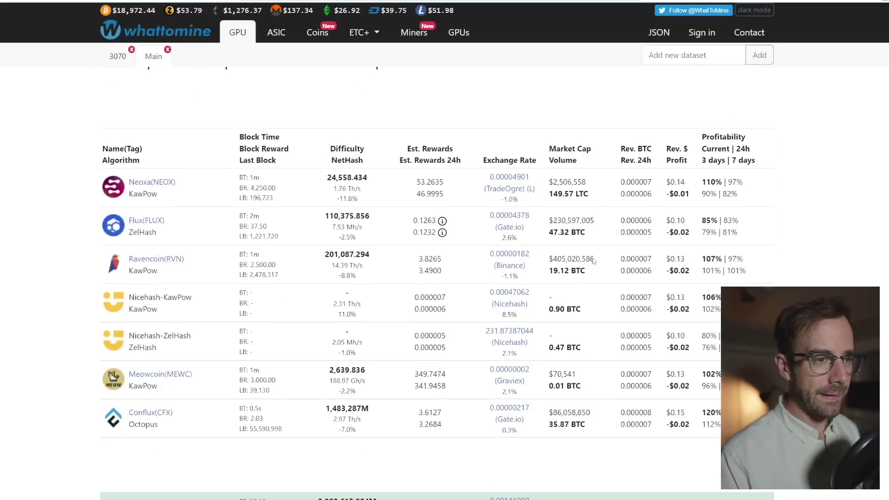
scroll(262, 213, "up", 5)
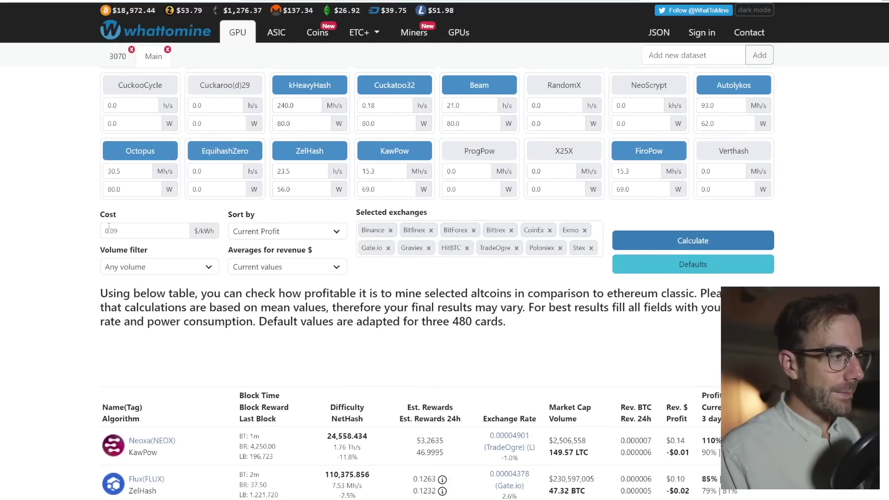
Set the electricity cost to 0.1 $/kWh and recalculate, leaving Flux on top
left_click_drag(115, 231, 126, 232)
type("1")
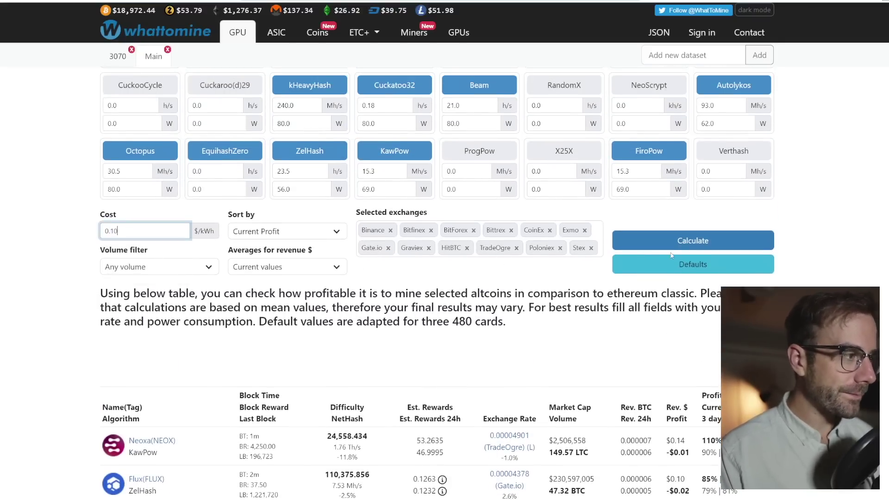
key("Return")
scroll(524, 281, "down", 4)
scroll(524, 281, "down", 4)
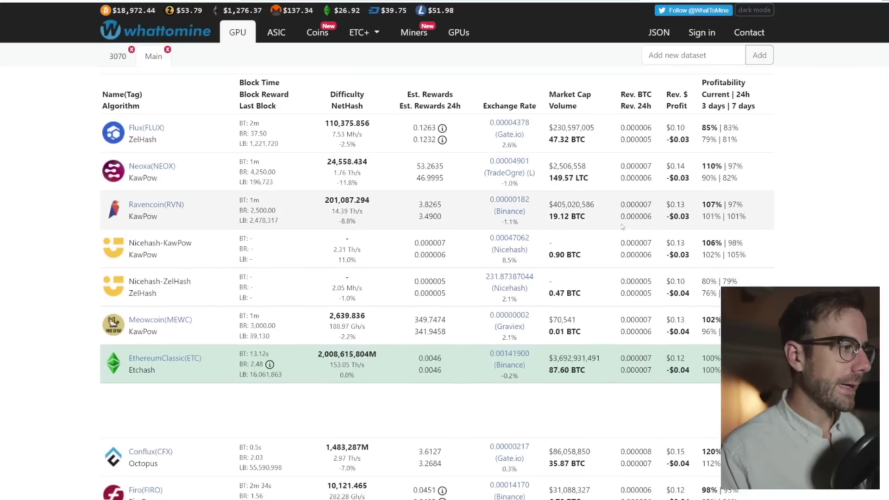
scroll(528, 265, "up", 5)
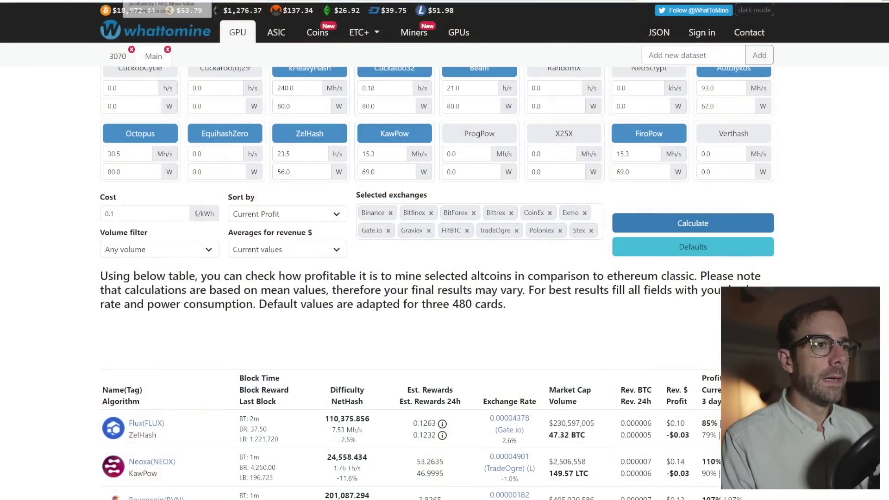
View the 2Miners Ergo hashrate chart with its mid-September spike
left_click(550, 1)
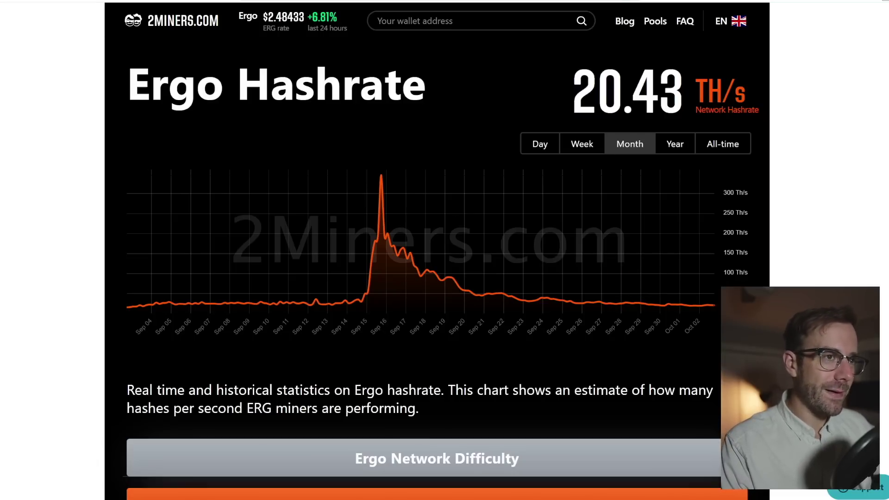
scroll(437, 250, "down", 10)
scroll(583, 231, "up", 20)
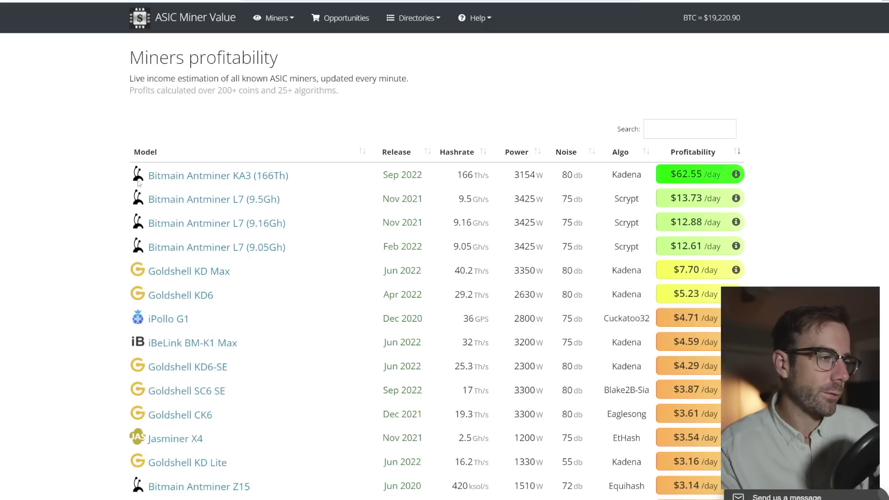
Scroll the ASIC Miner Value profitability list down to the Jasminer X4 entry
scroll(141, 179, "down", 2)
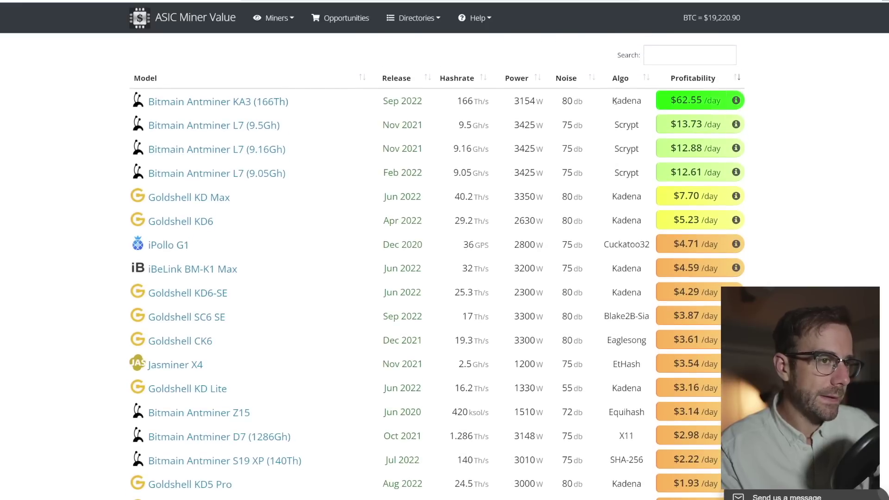
scroll(65, 271, "down", 3)
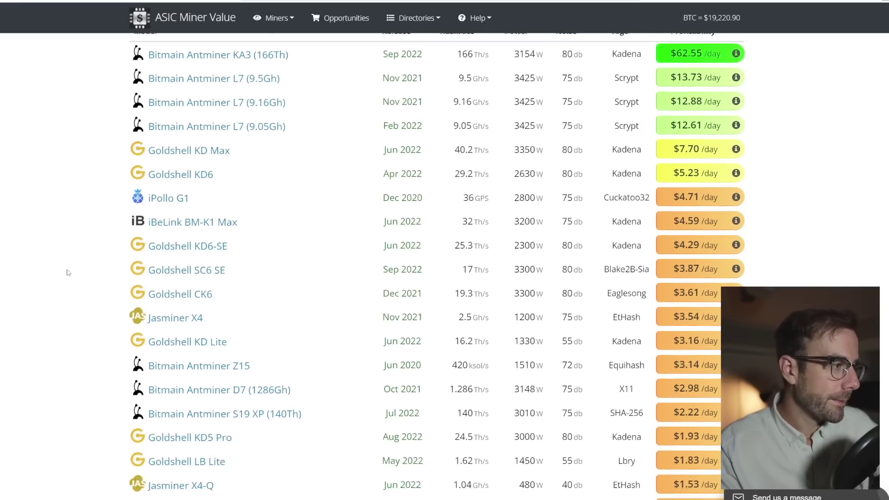
scroll(70, 269, "down", 5)
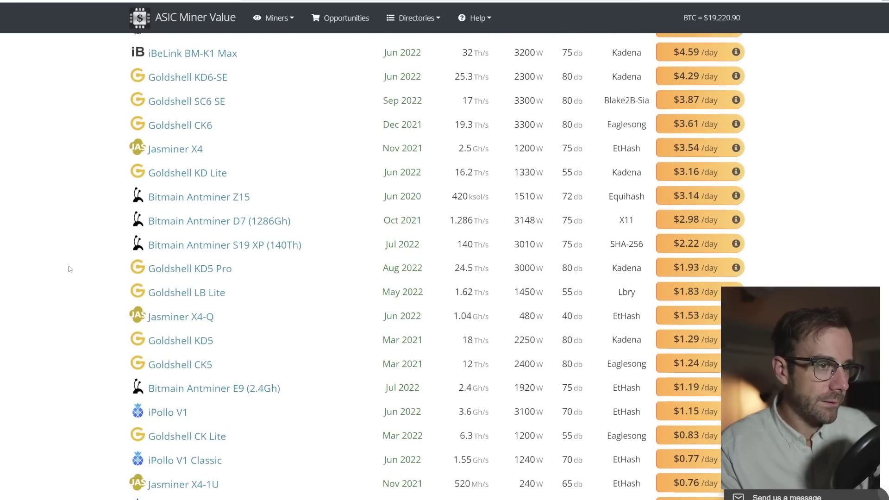
scroll(69, 268, "up", 5)
scroll(69, 268, "down", 6)
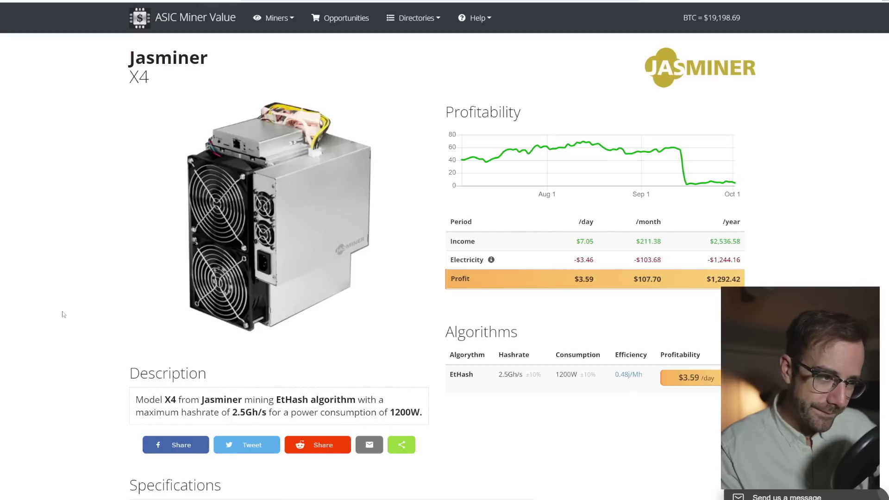
Review the Jasminer X4 specs: EtHash 2.5 Gh/s at 1200 W
scroll(67, 310, "down", 3)
scroll(67, 311, "down", 3)
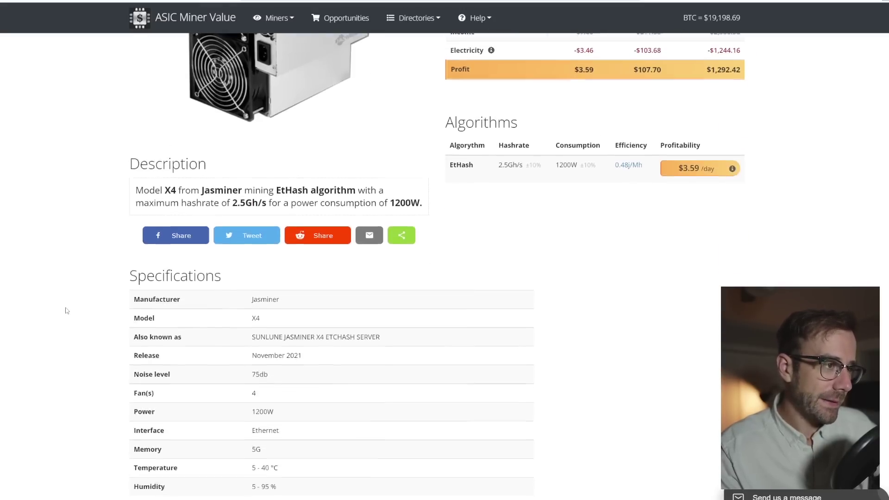
scroll(67, 310, "up", 4)
scroll(68, 311, "down", 7)
scroll(67, 311, "down", 10)
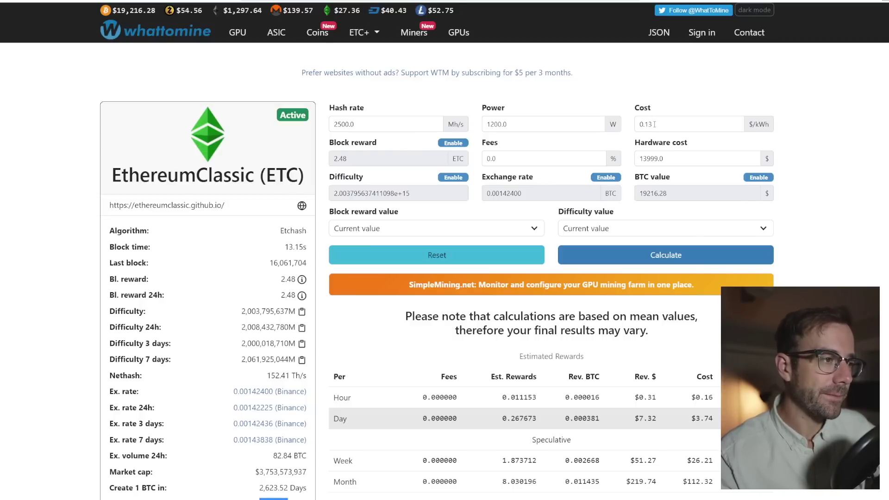
Calculate ETC returns for 2500 Mh/s at 1200 W, showing the 4,032.62-day break-even
left_click(650, 262)
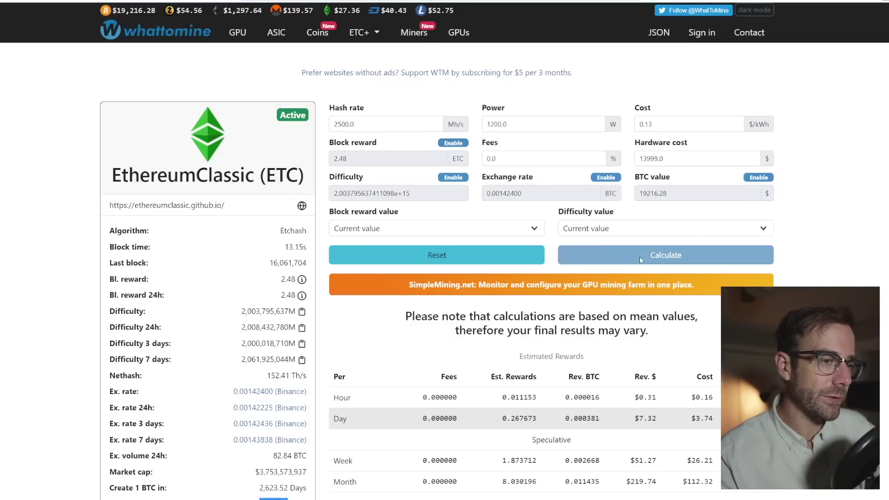
scroll(416, 255, "down", 7)
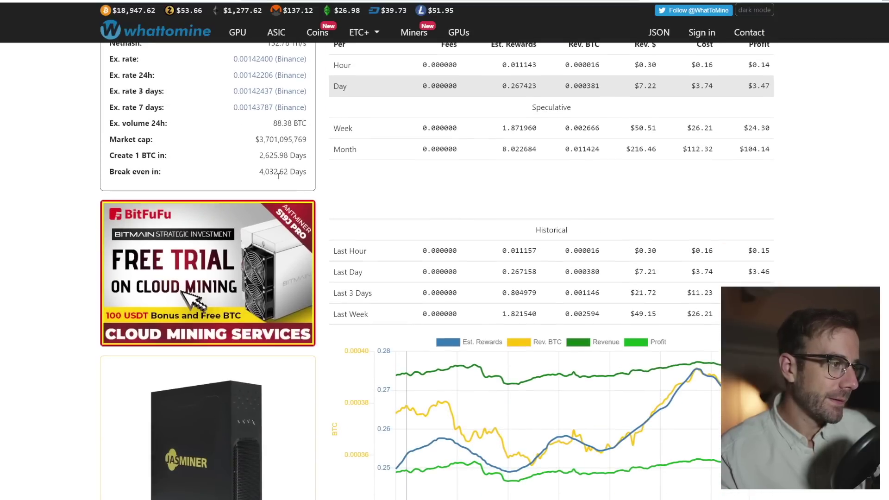
scroll(273, 180, "down", 1)
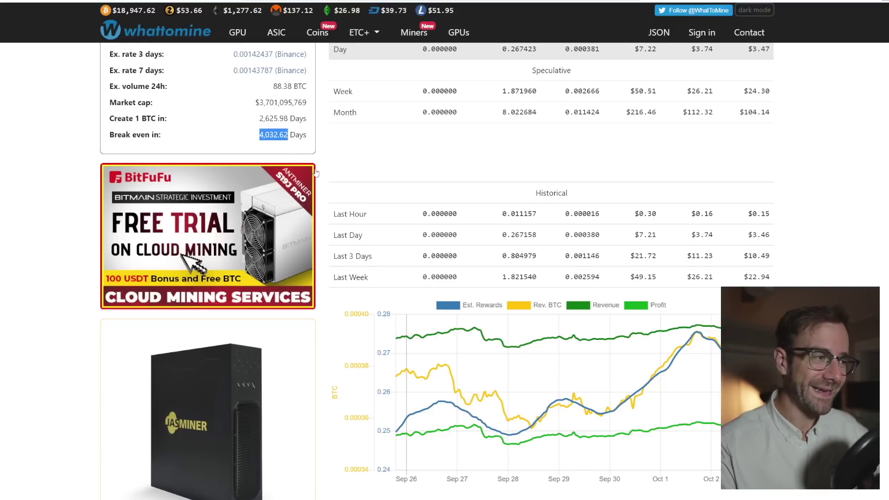
scroll(316, 172, "down", 1)
scroll(149, 361, "up", 5)
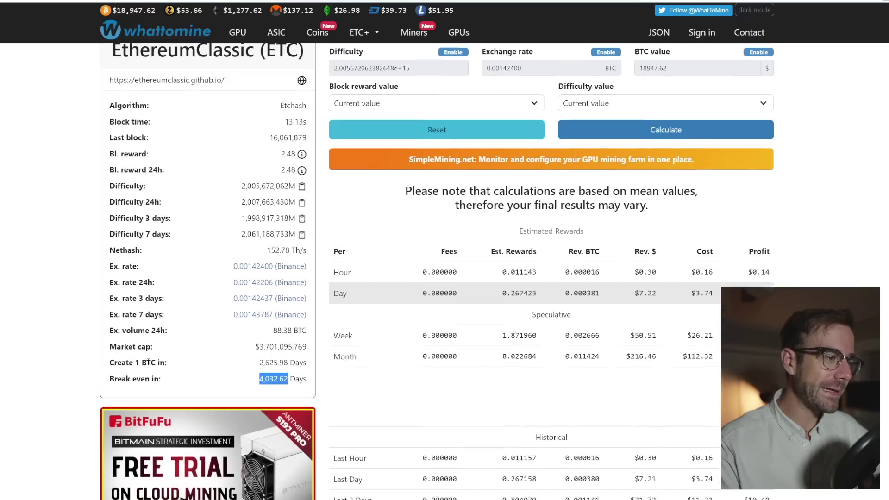
scroll(148, 362, "down", 1)
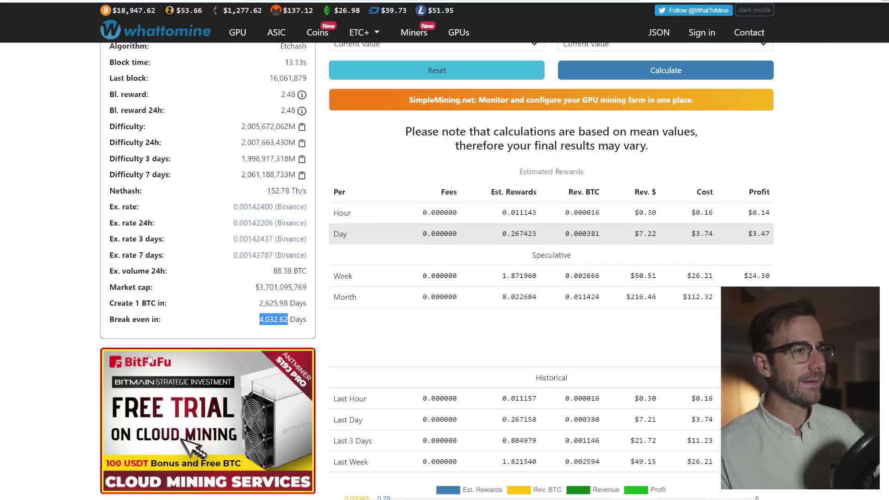